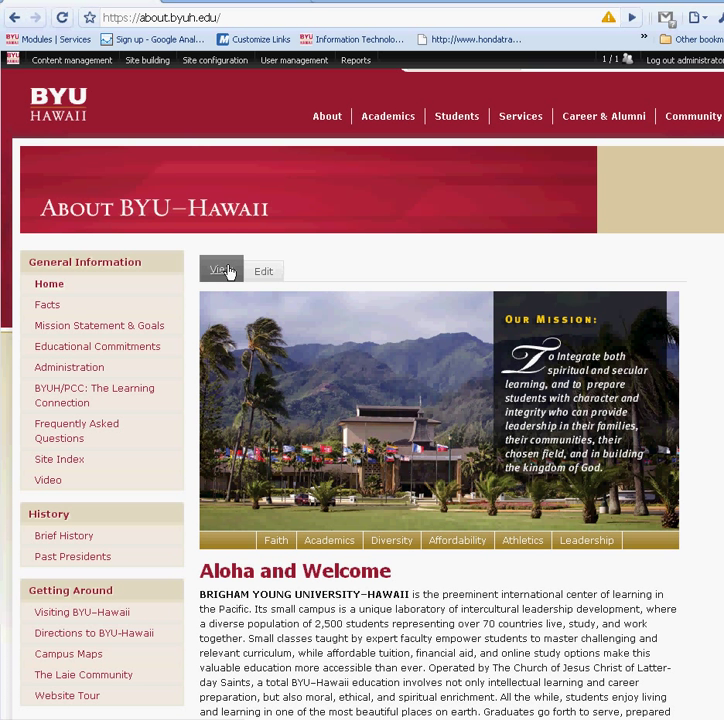
Step: Create a new Page content item and title it "Test Title"
mouse_move(67, 66)
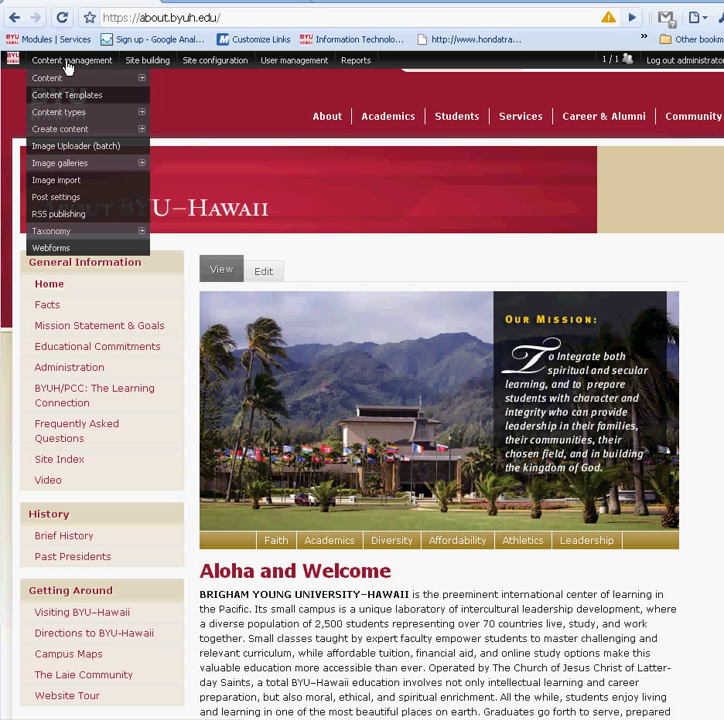
mouse_move(56, 132)
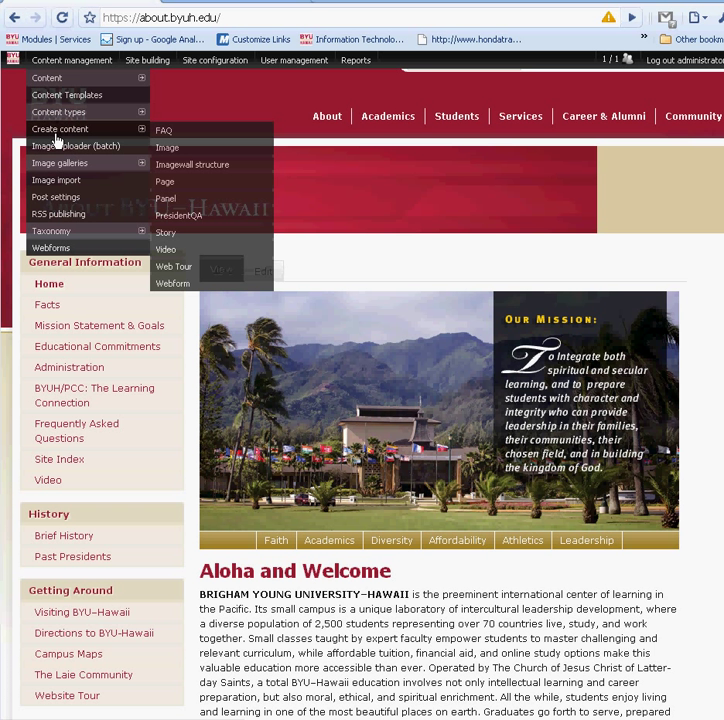
click(178, 189)
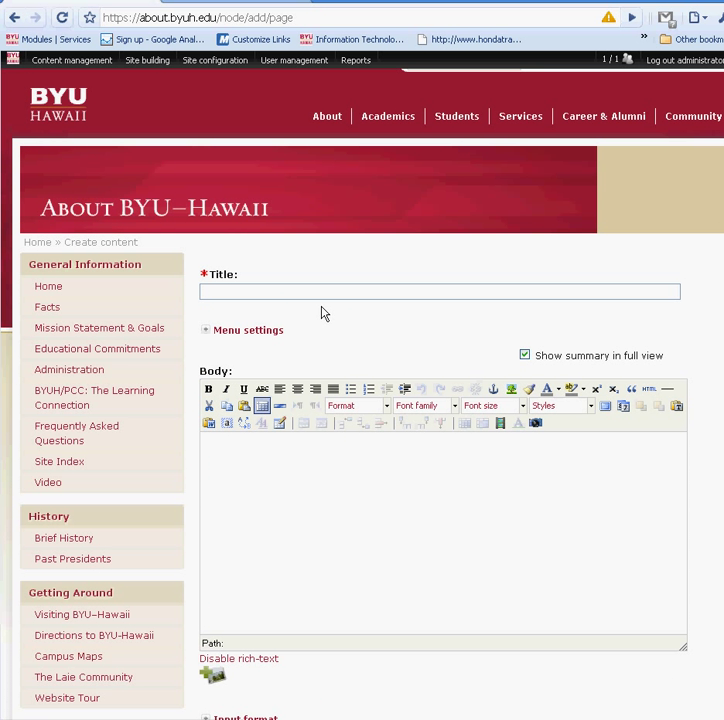
click(315, 293)
text(Test Title)
Step: In the menu settings, name the menu link "Test Menu Item" and choose <General Information> as its parent item
click(230, 334)
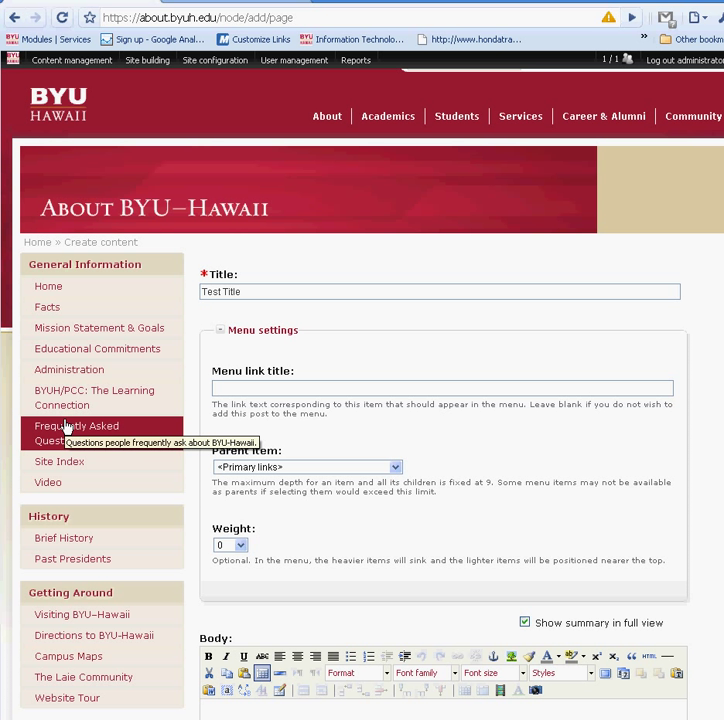
click(280, 392)
text(Test)
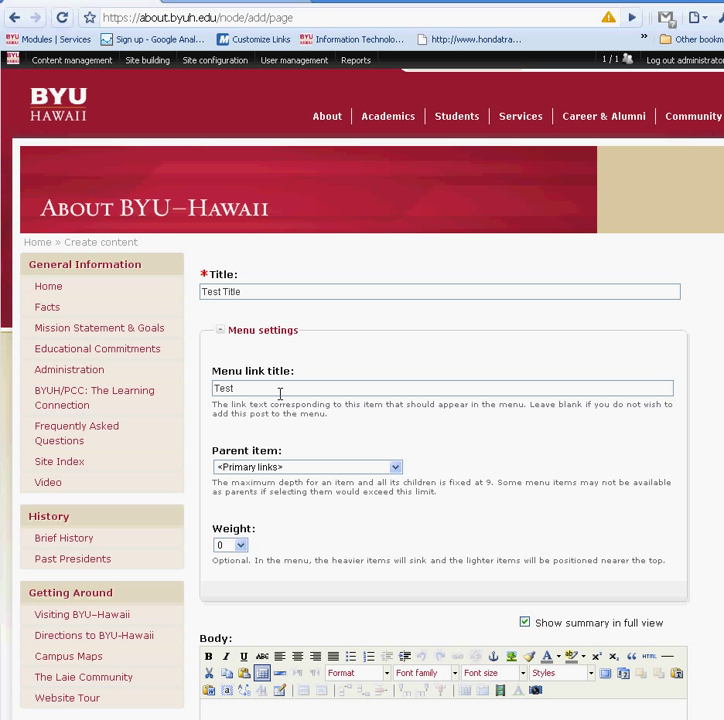
text( Menu Item)
click(394, 469)
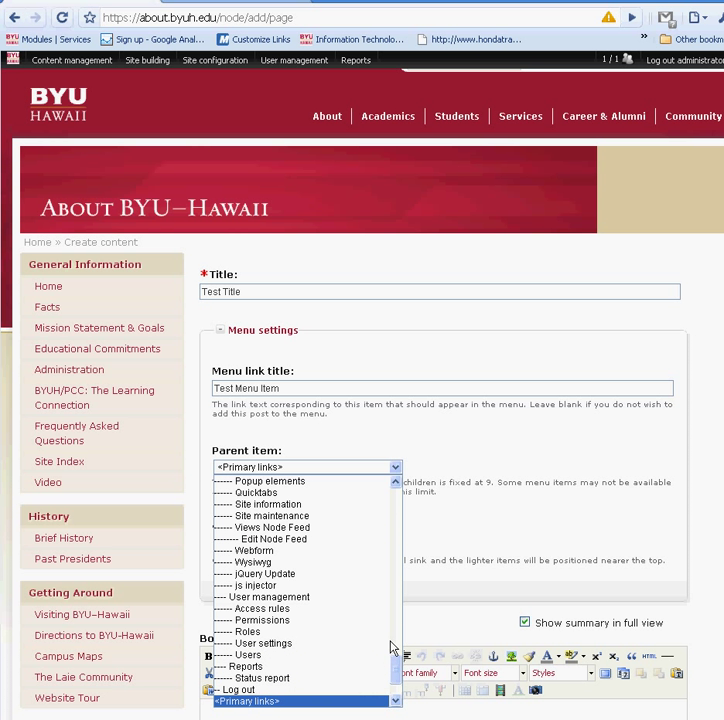
drag(397, 685, 399, 503)
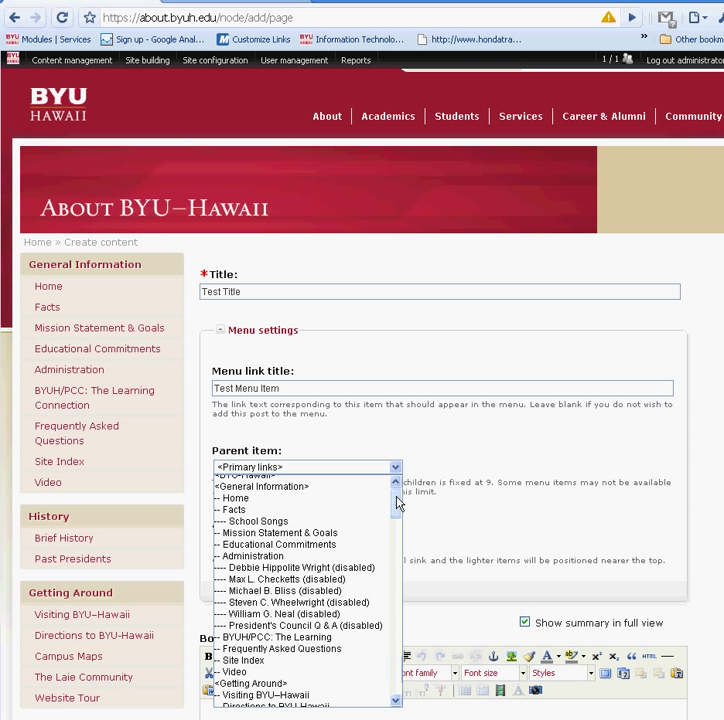
click(265, 490)
click(239, 546)
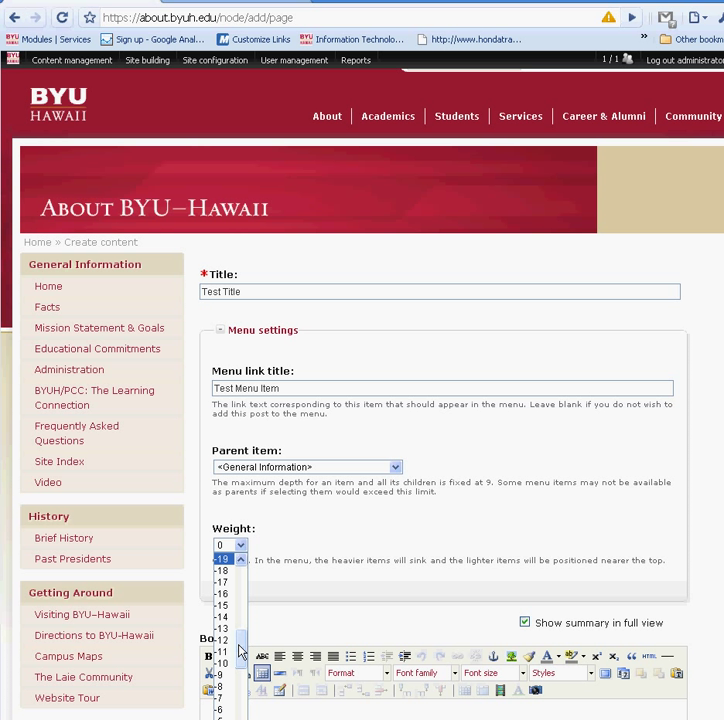
drag(239, 655, 239, 565)
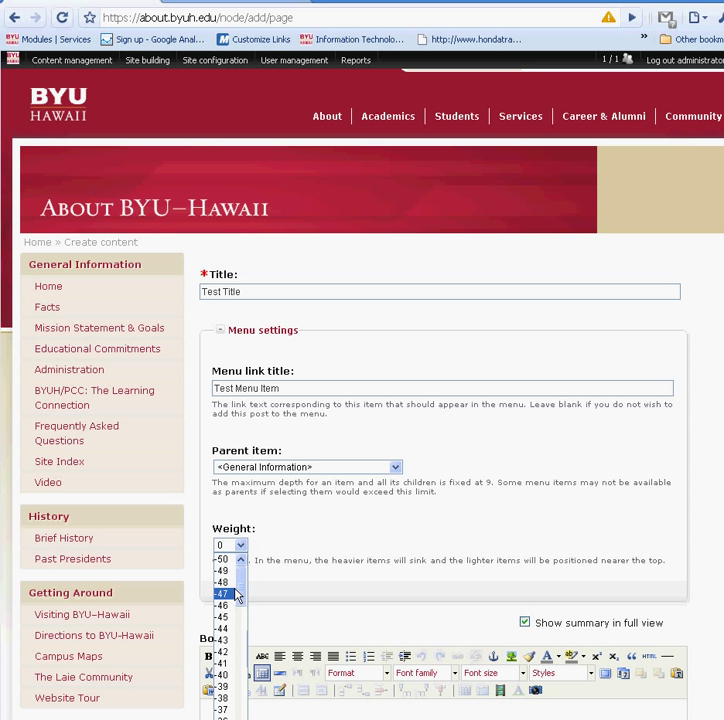
scroll(237, 596, down, 20)
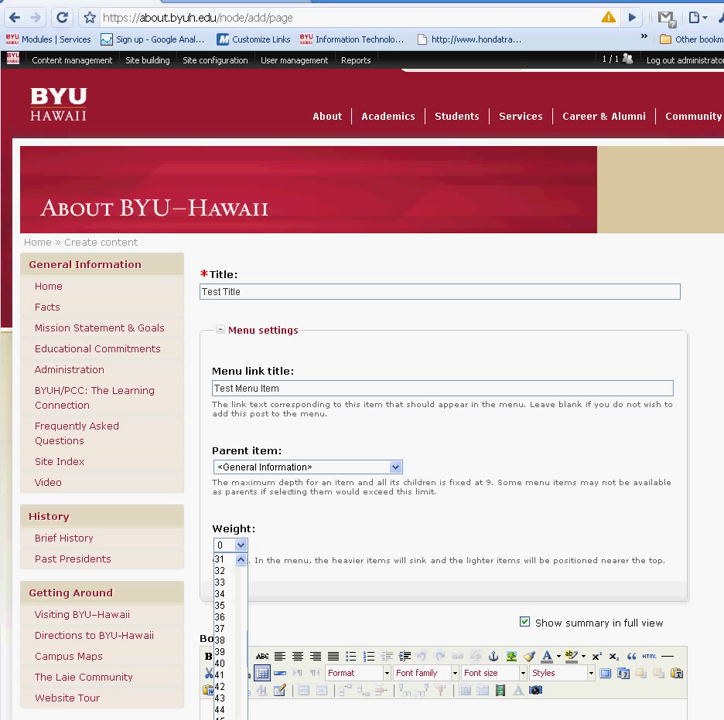
click(280, 550)
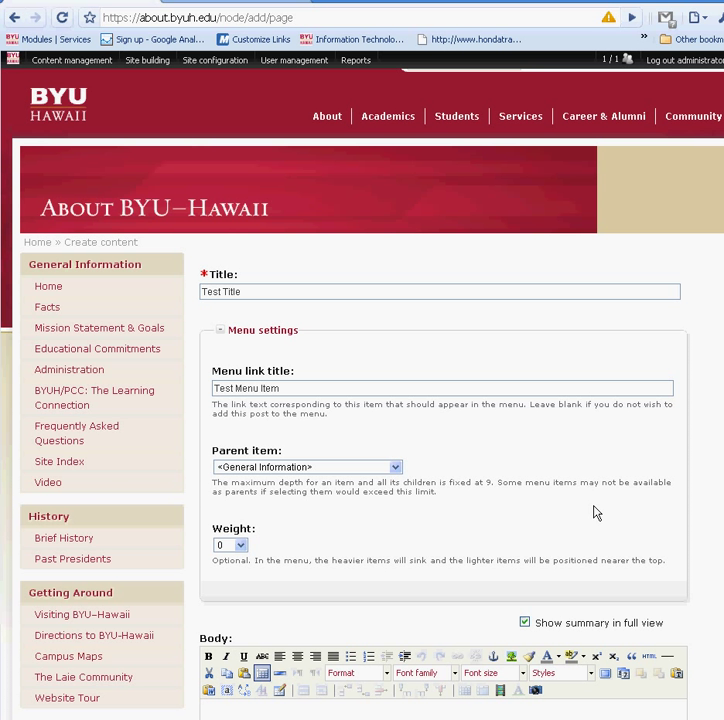
Step: Fill the body with four lines: "This is a link", "attach an image", "attach a file" and "create a table"
scroll(596, 513, down, 5)
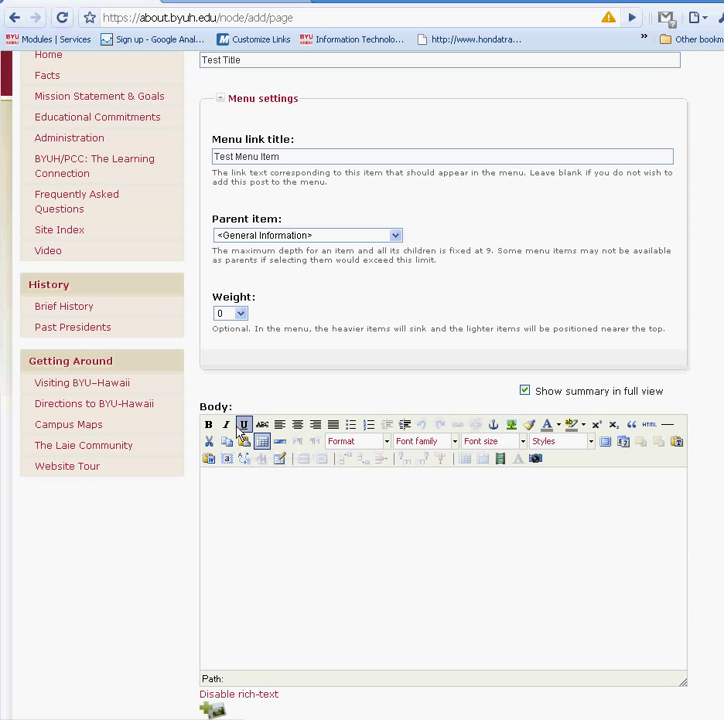
click(278, 496)
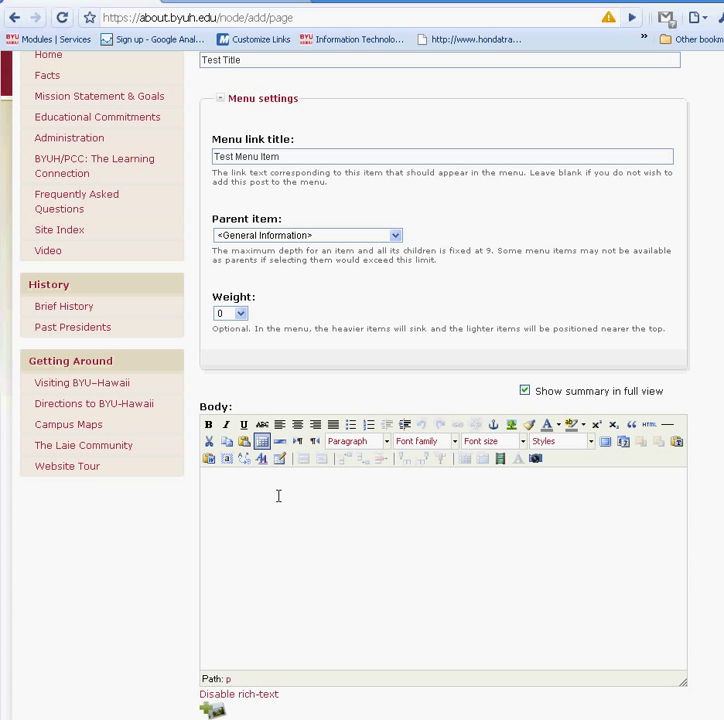
text(This is a link)
key(Return)
text(attach a n image)
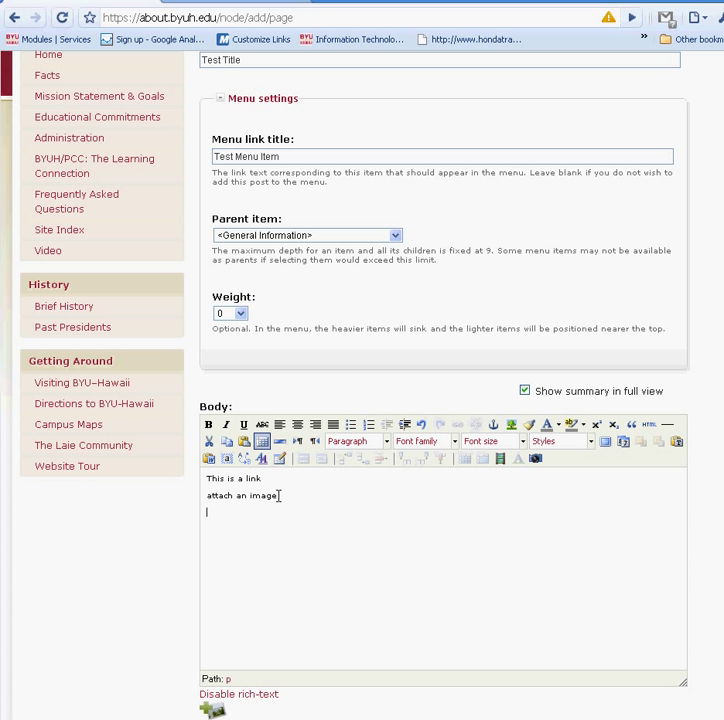
text(attach a file)
key(Return)
text(create a table)
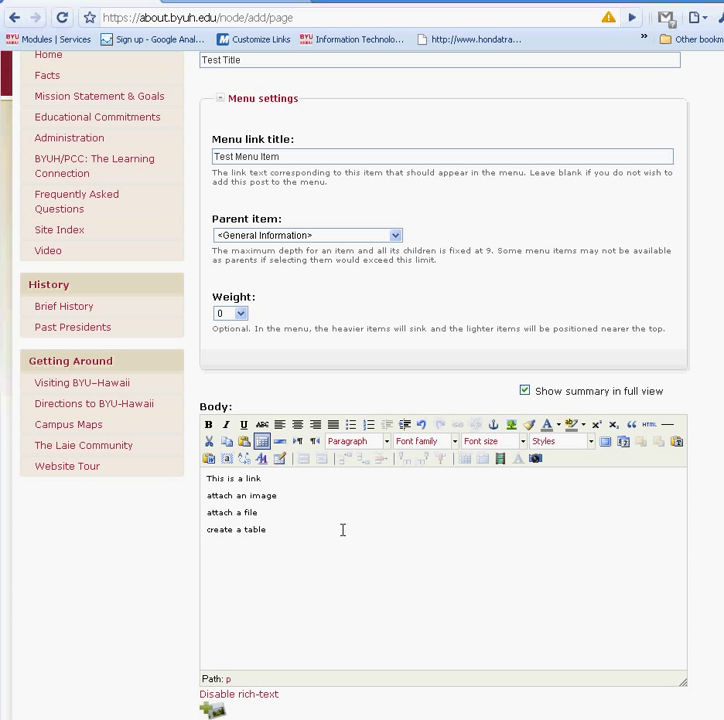
click(267, 479)
drag(267, 479, 204, 480)
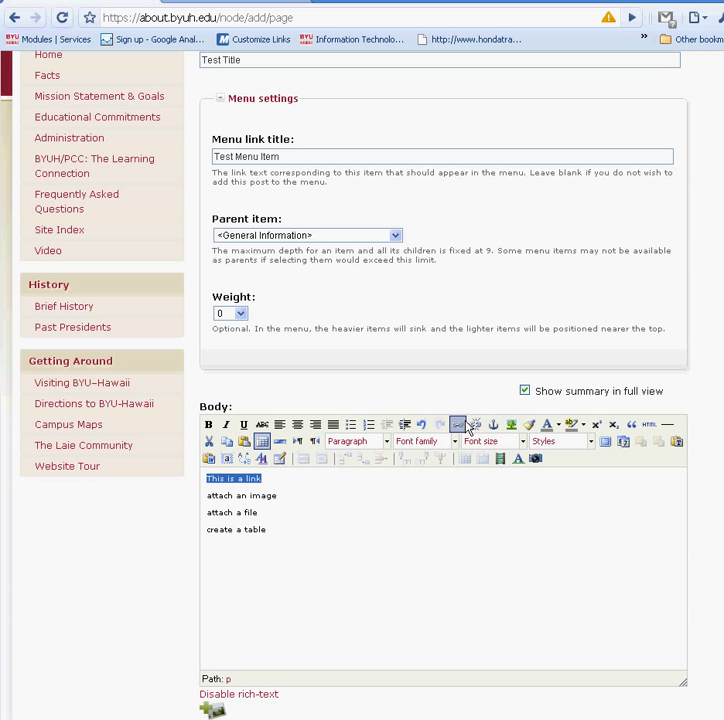
click(465, 427)
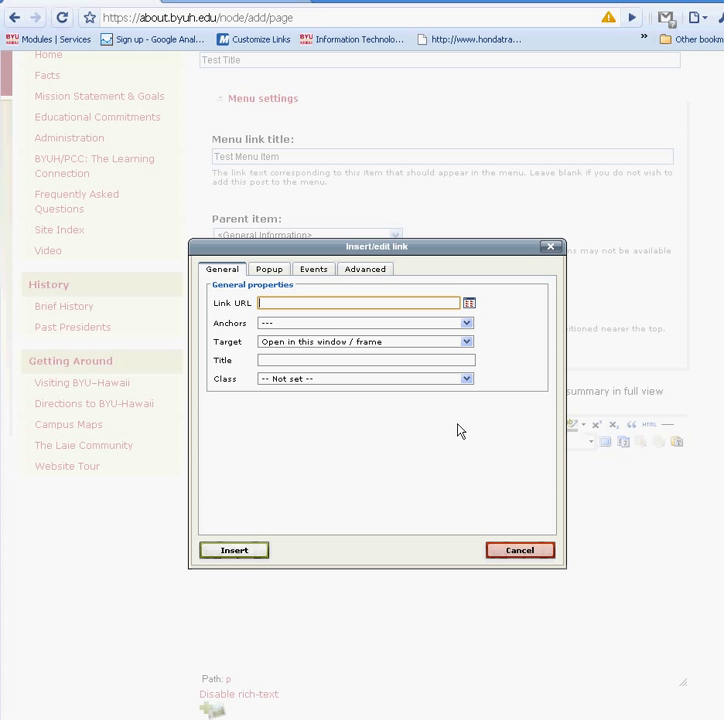
text(http://www.byuh.edu)
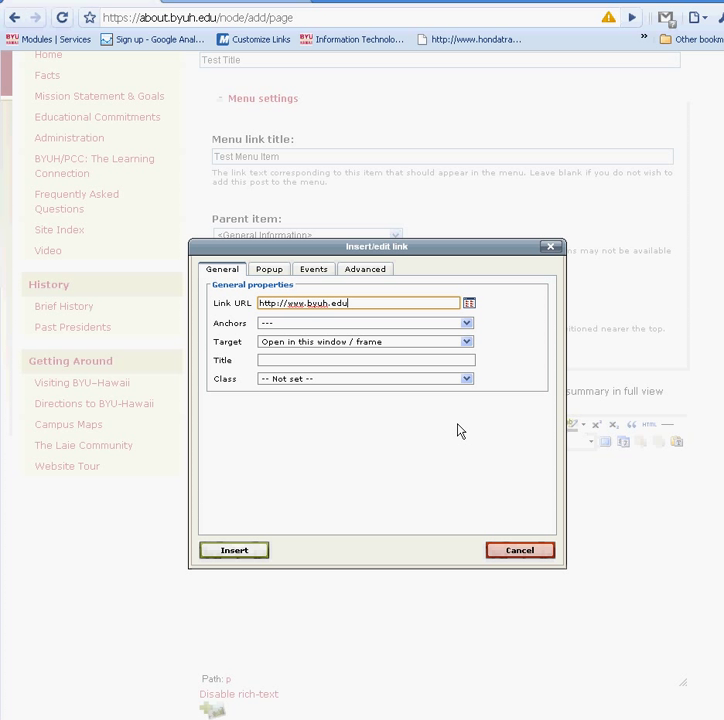
click(467, 326)
click(467, 335)
click(467, 342)
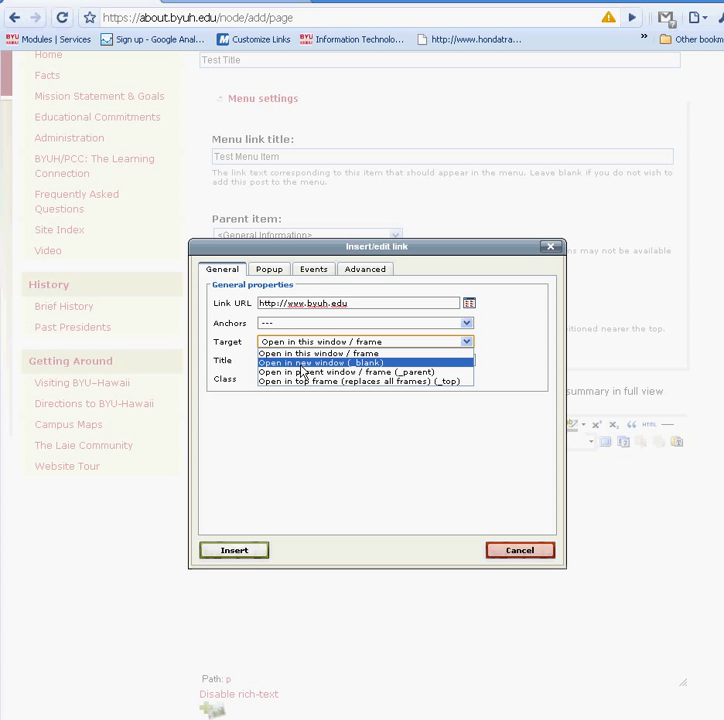
click(494, 346)
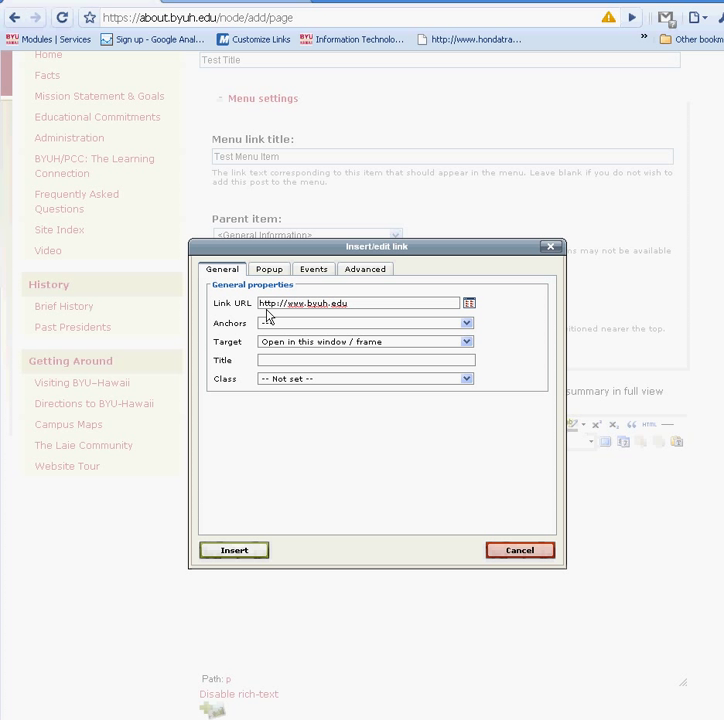
click(270, 272)
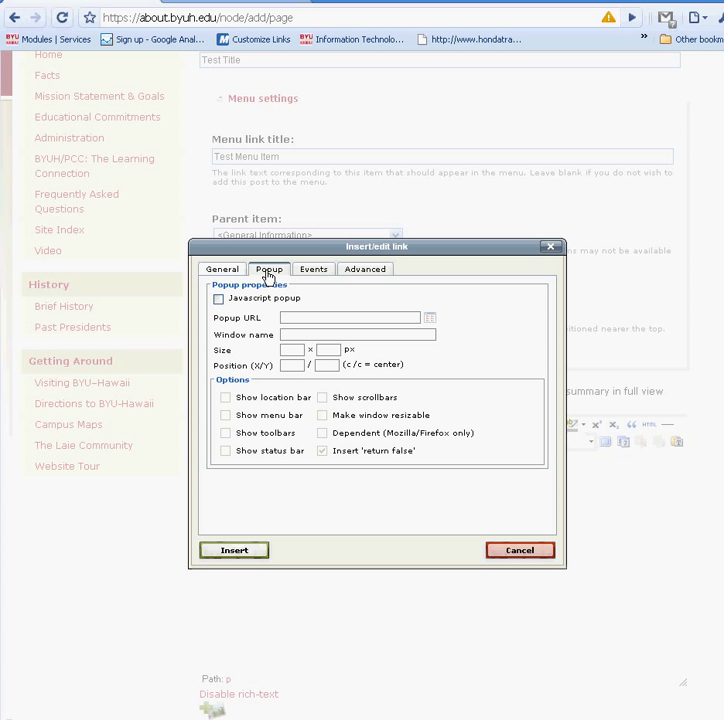
click(358, 274)
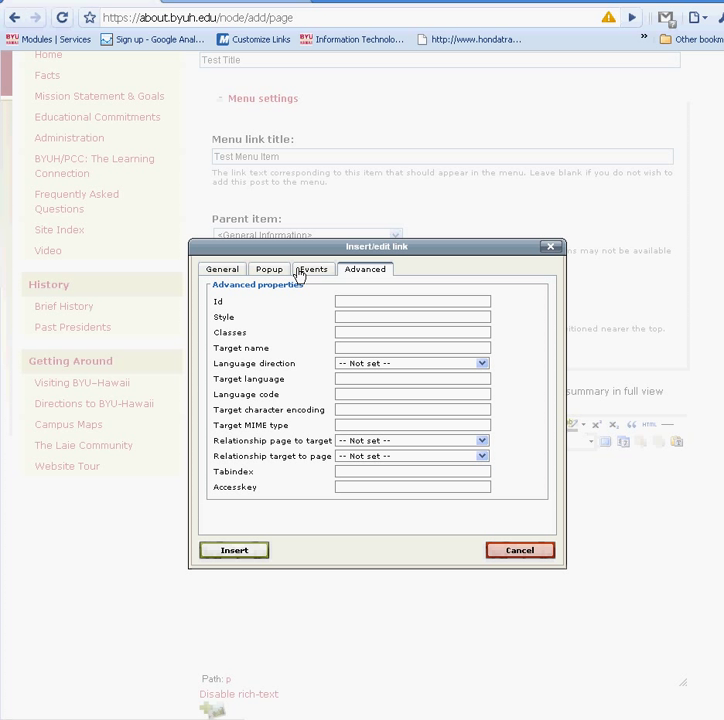
click(220, 272)
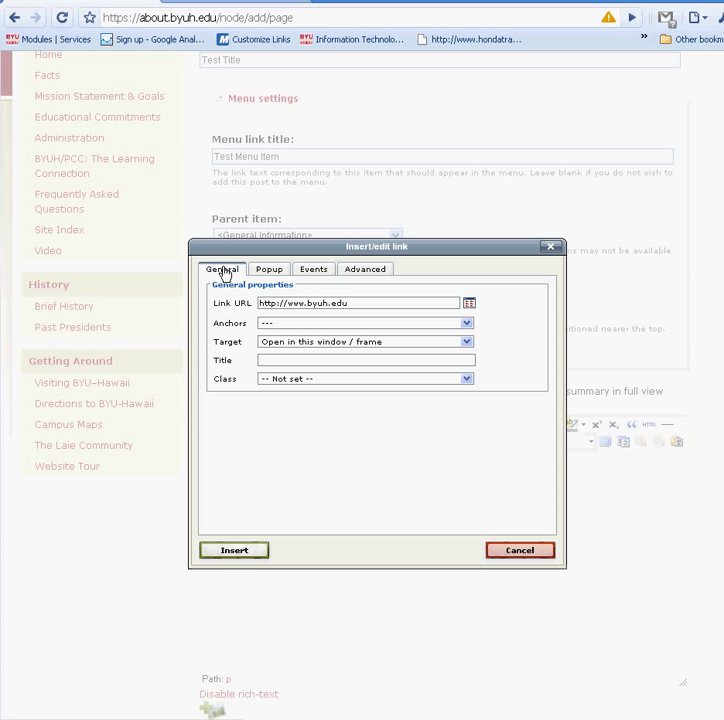
click(240, 551)
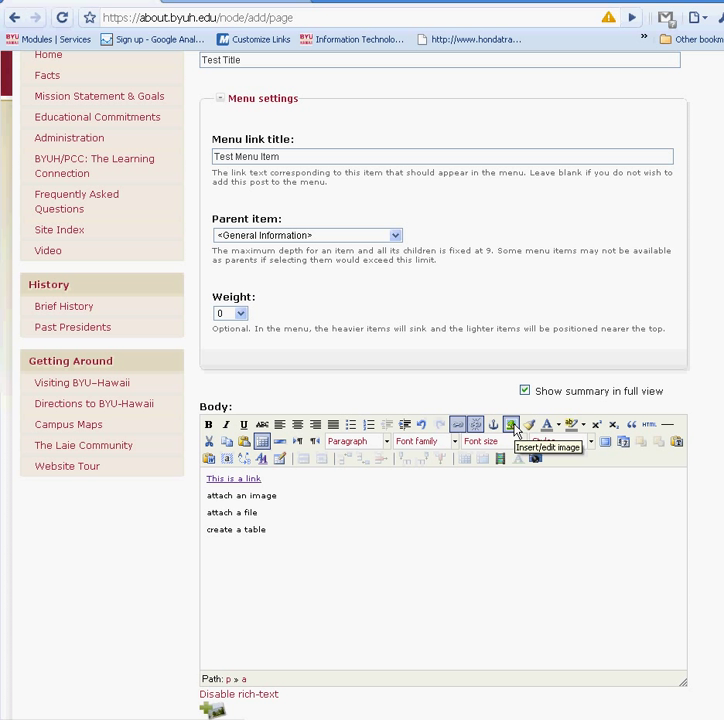
Step: Upload quoteoftheday.jpg from the Desktop to the site files and use it as the source of a new body image
click(511, 425)
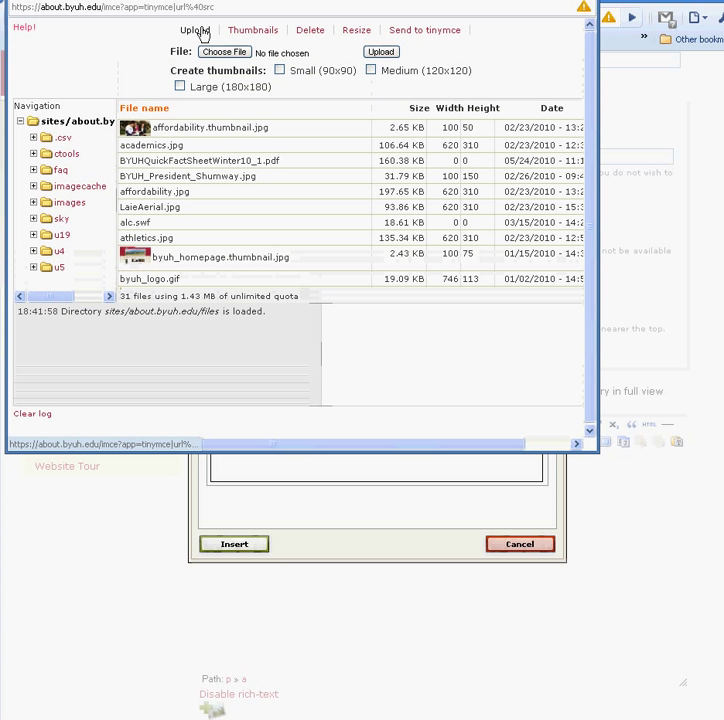
click(223, 53)
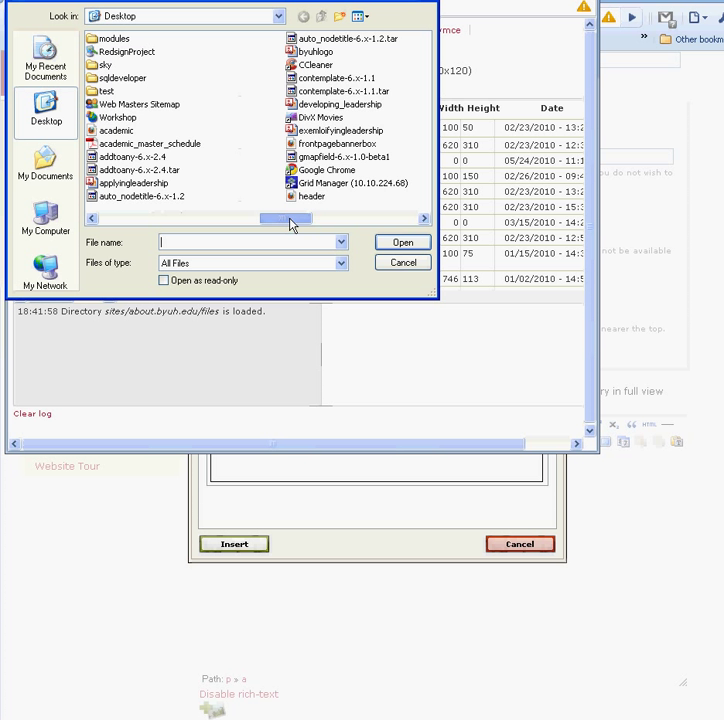
drag(292, 226, 377, 226)
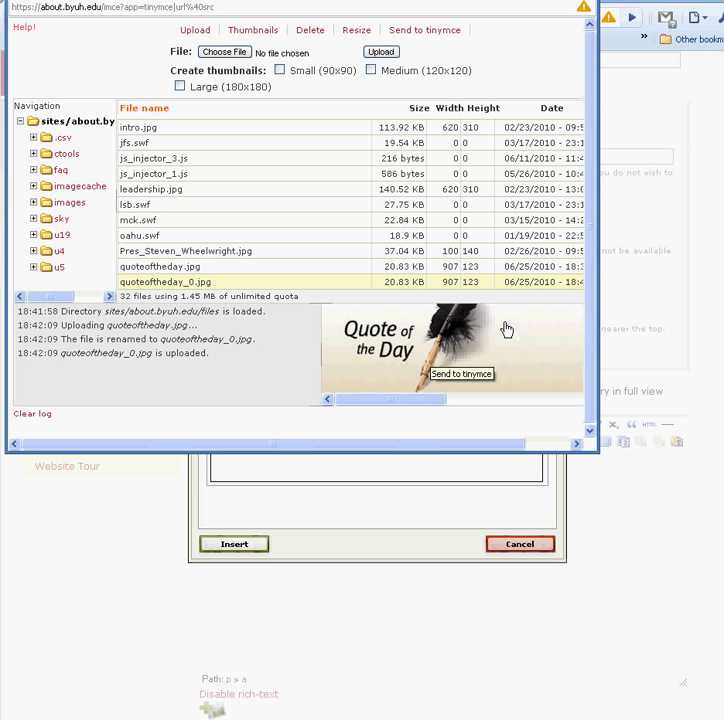
click(509, 344)
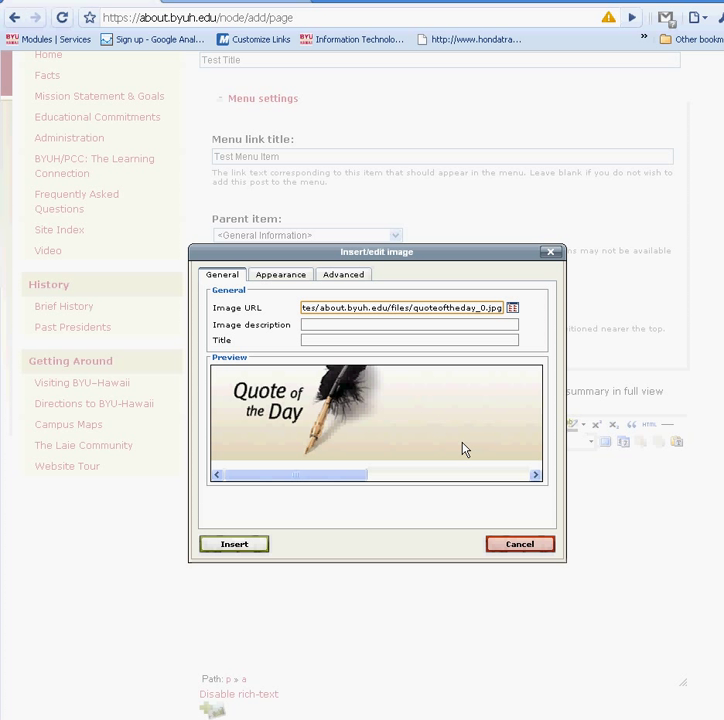
Step: Give the image the description "quote of the day"
click(338, 325)
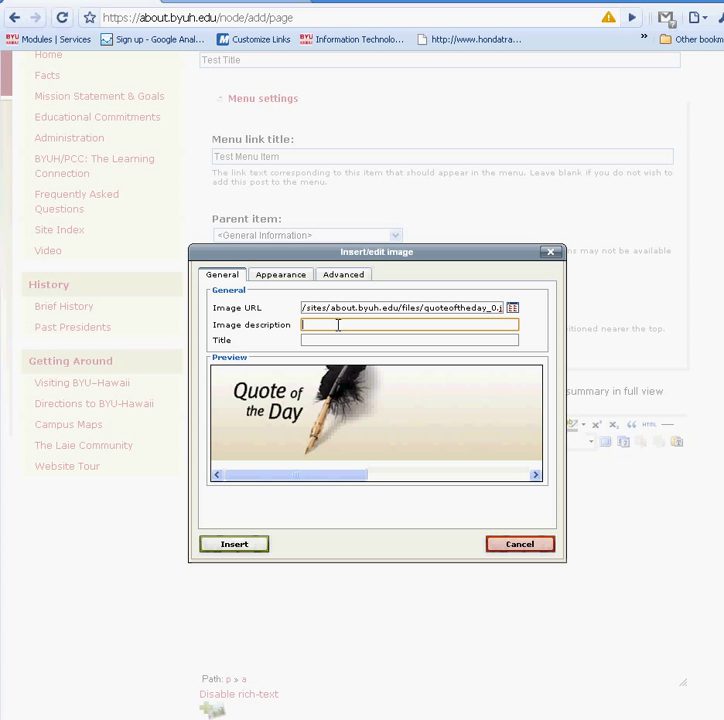
text(quote of t)
text(he day)
click(339, 341)
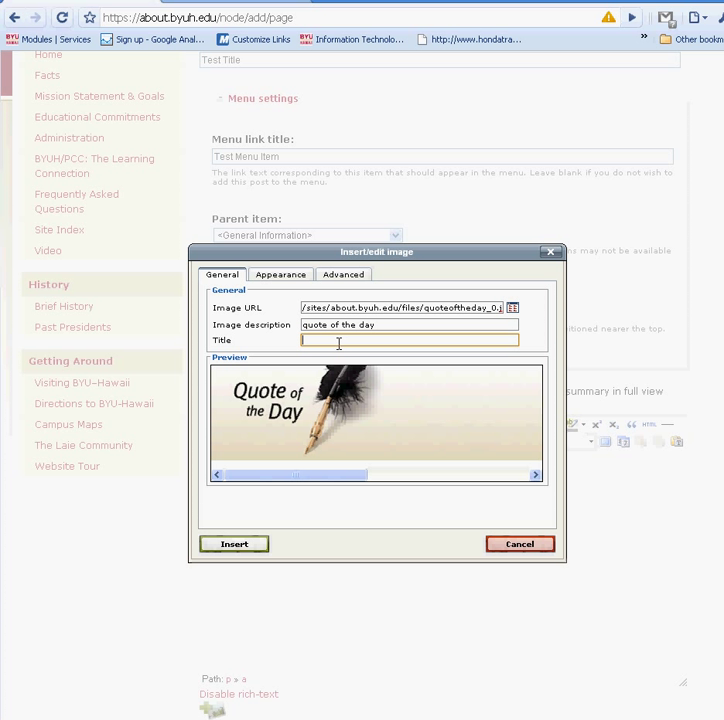
Step: Set the image width to 435 px and insert the image into the body
click(284, 276)
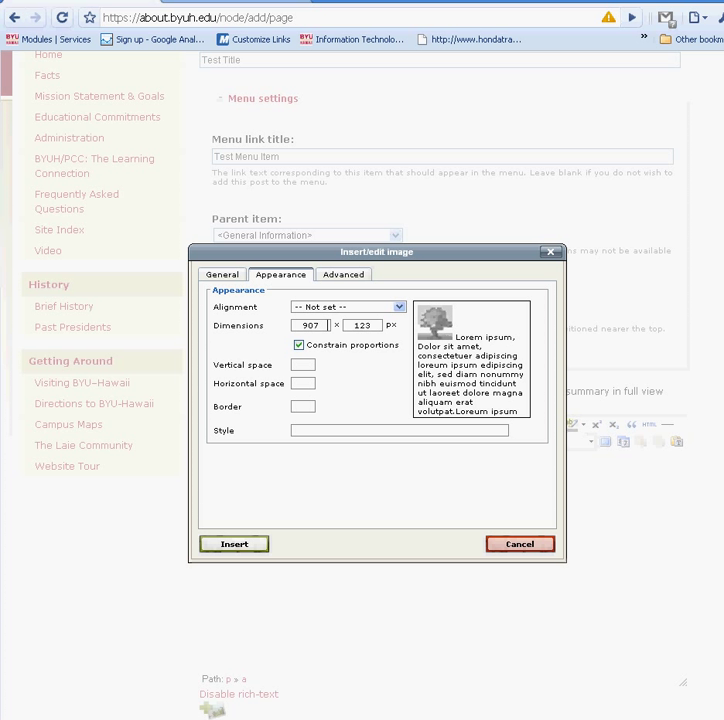
double_click(297, 325)
text(435)
click(341, 275)
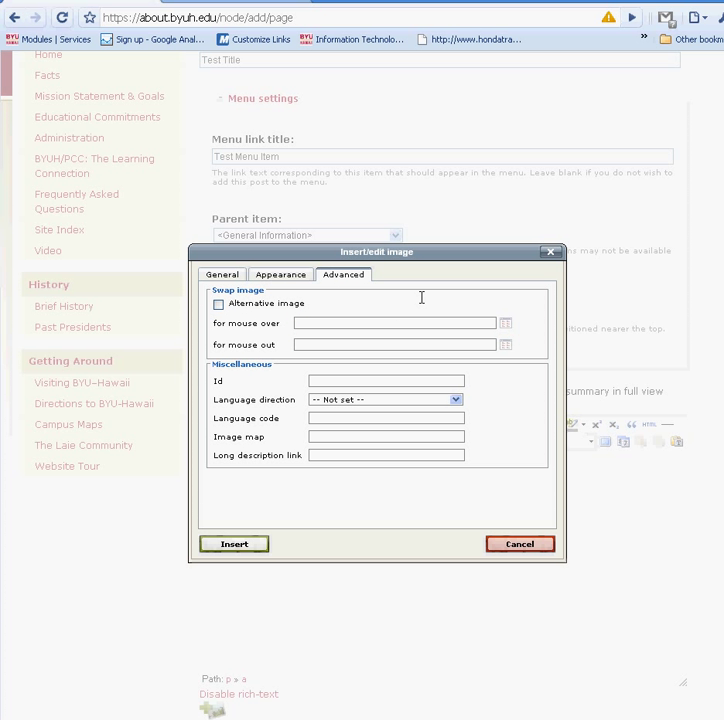
click(234, 543)
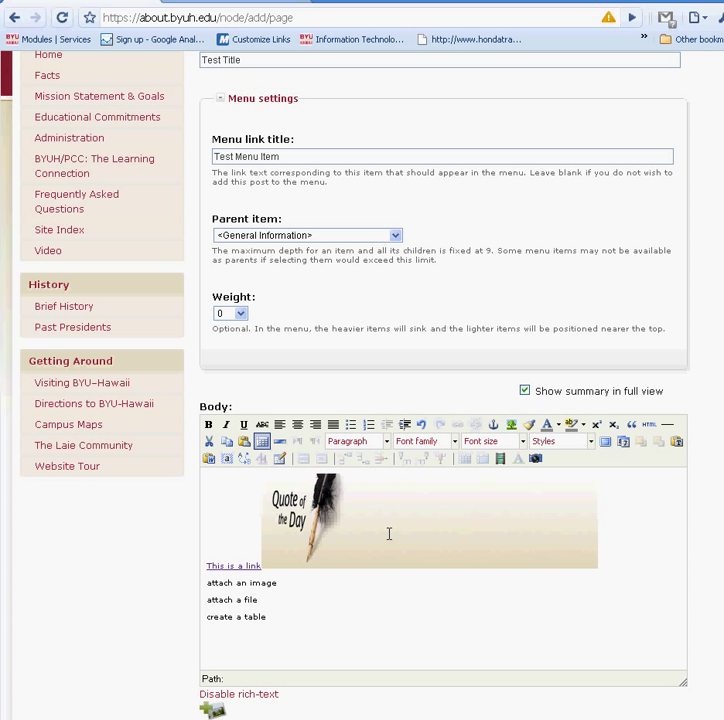
Step: Attach the file Returning_Students_BishopsEndorsementLetter.pdf from the Desktop to the page
scroll(389, 534, down, 2)
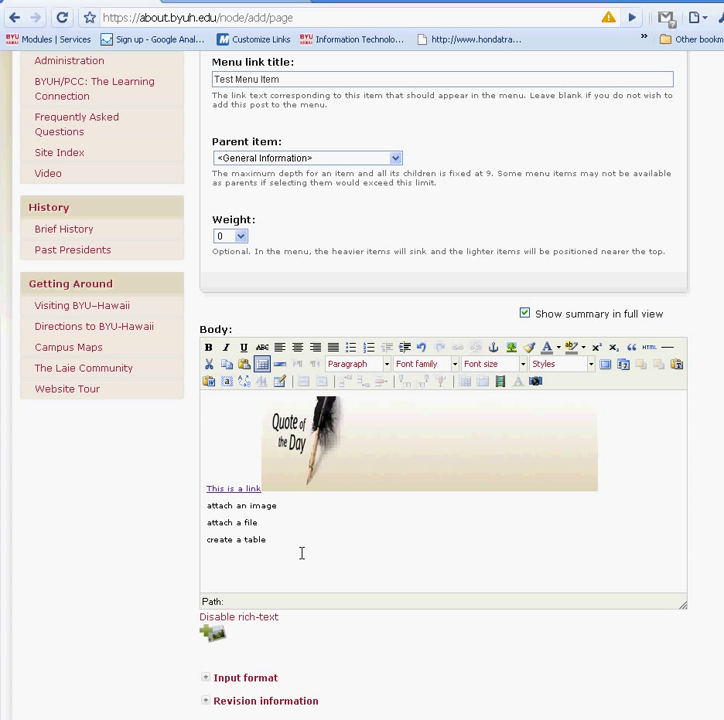
scroll(338, 538, down, 5)
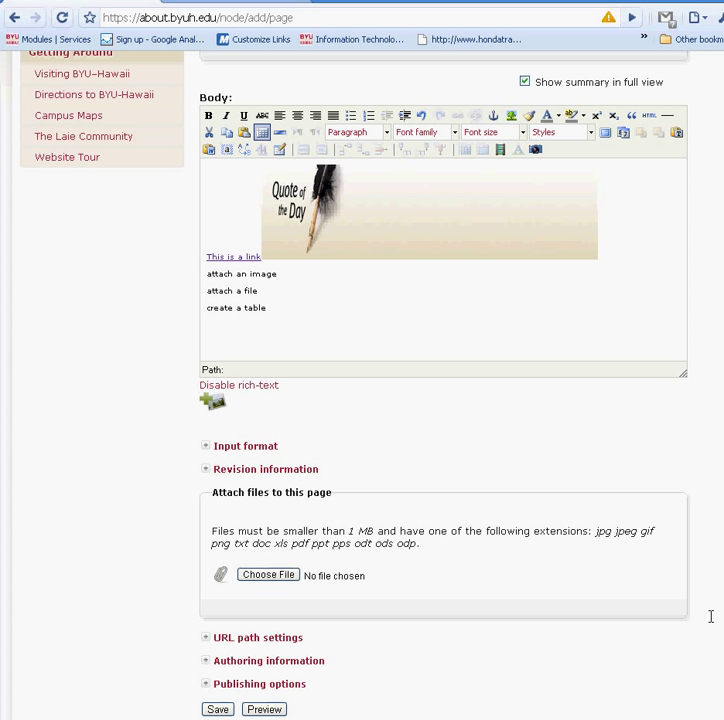
click(268, 576)
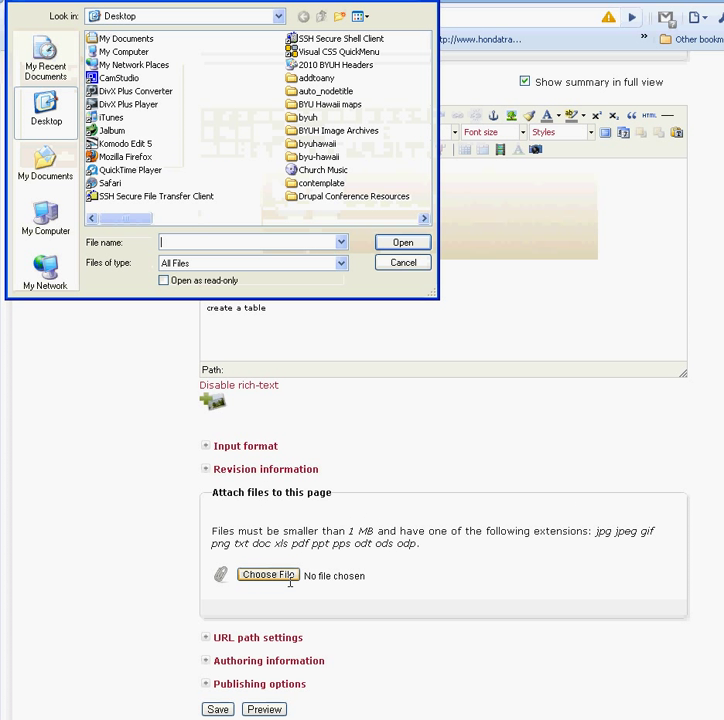
drag(135, 218, 328, 222)
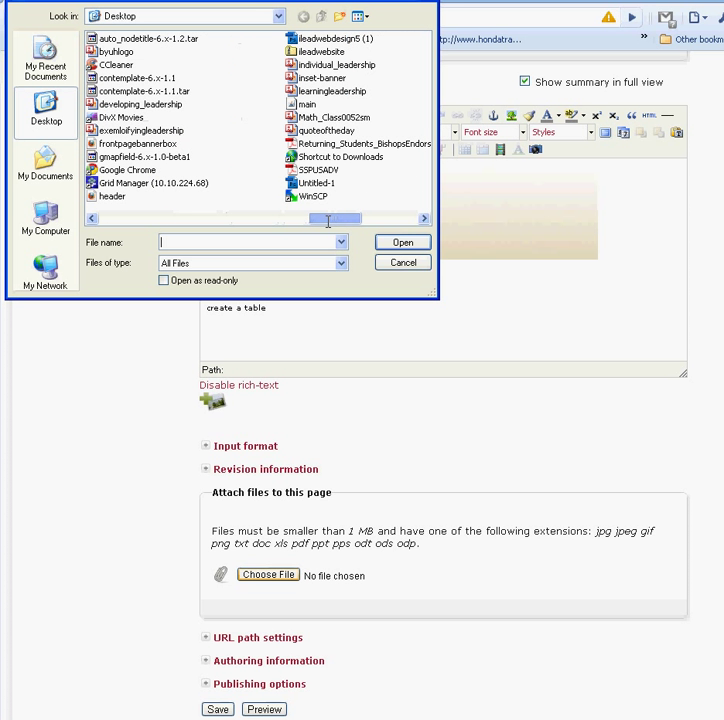
double_click(355, 143)
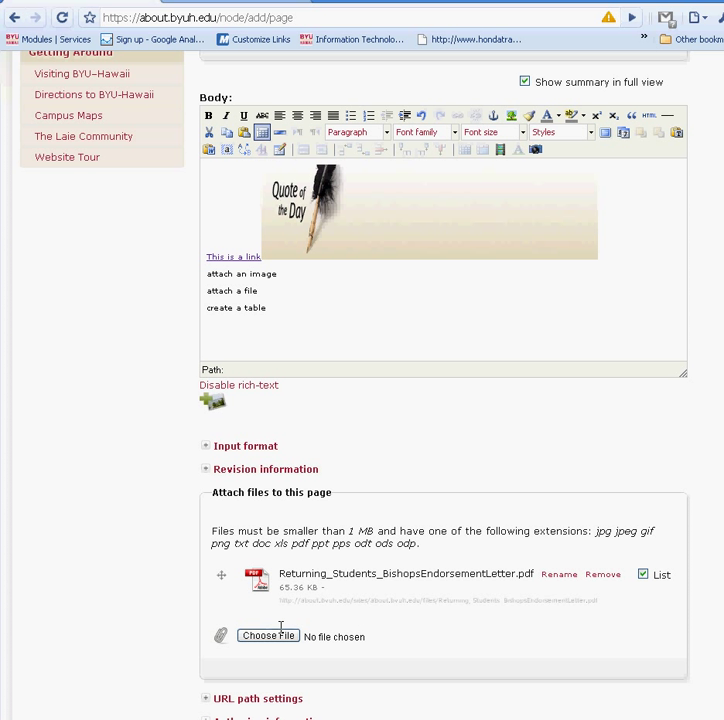
Step: Copy the attached PDF's web address and link the body text "attach a file" to it
drag(278, 601, 604, 608)
right_click(604, 608)
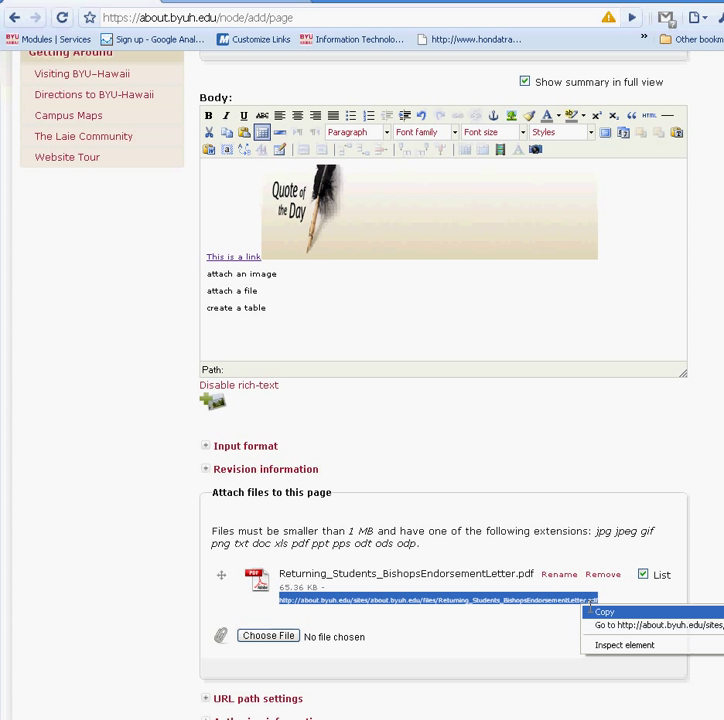
click(606, 611)
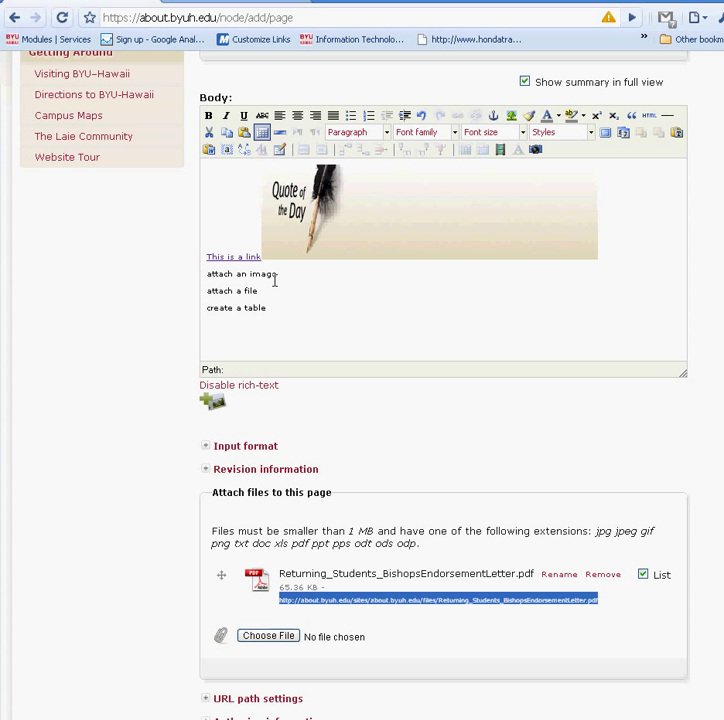
drag(258, 291, 206, 290)
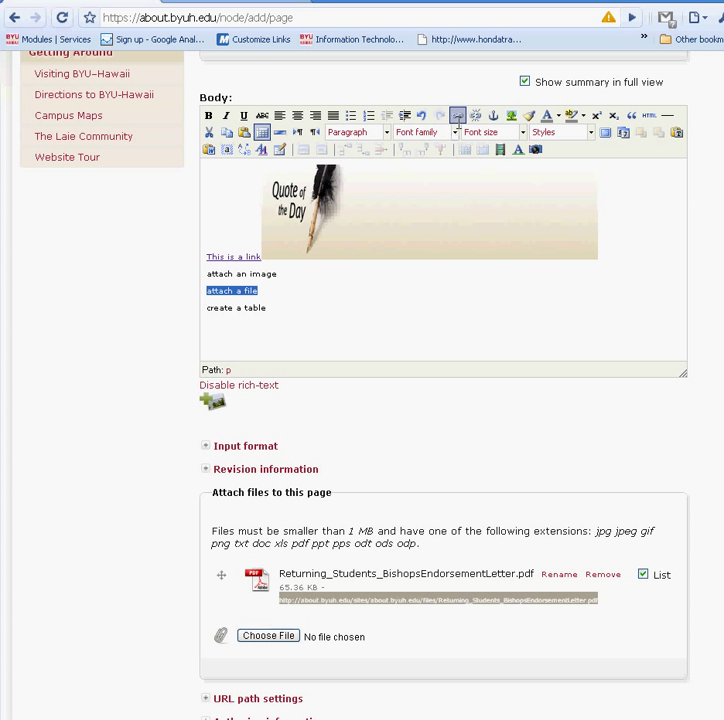
click(458, 116)
right_click(284, 302)
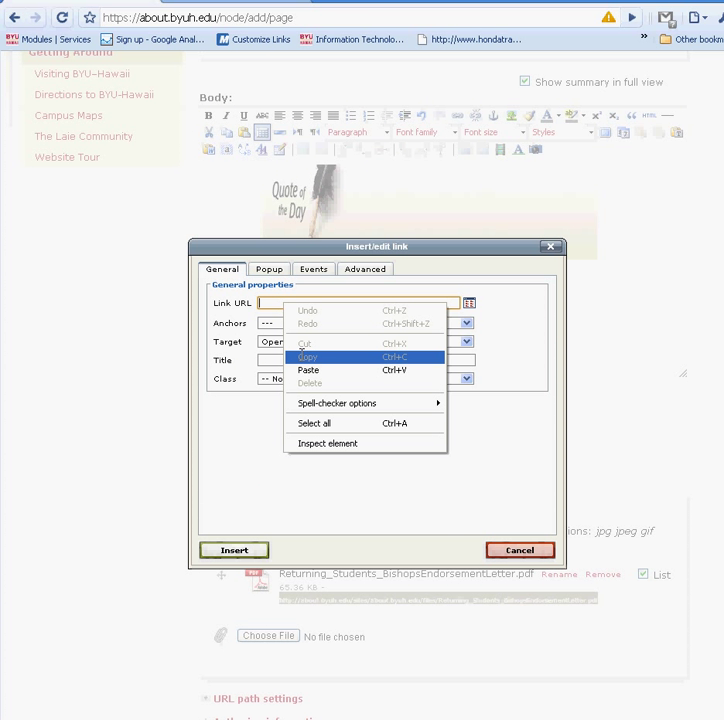
click(307, 369)
click(234, 550)
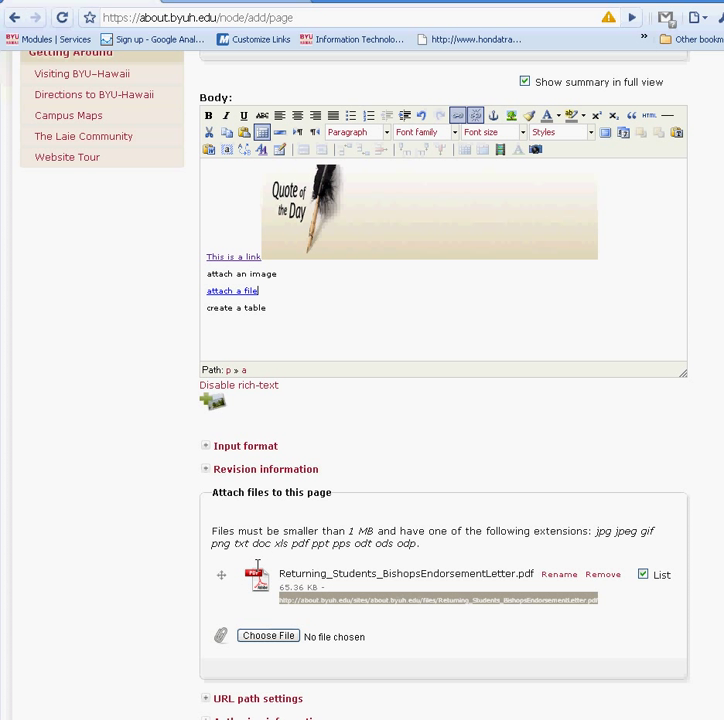
Step: Insert a table with 2 columns and 2 rows below the body line "create a table"
click(287, 312)
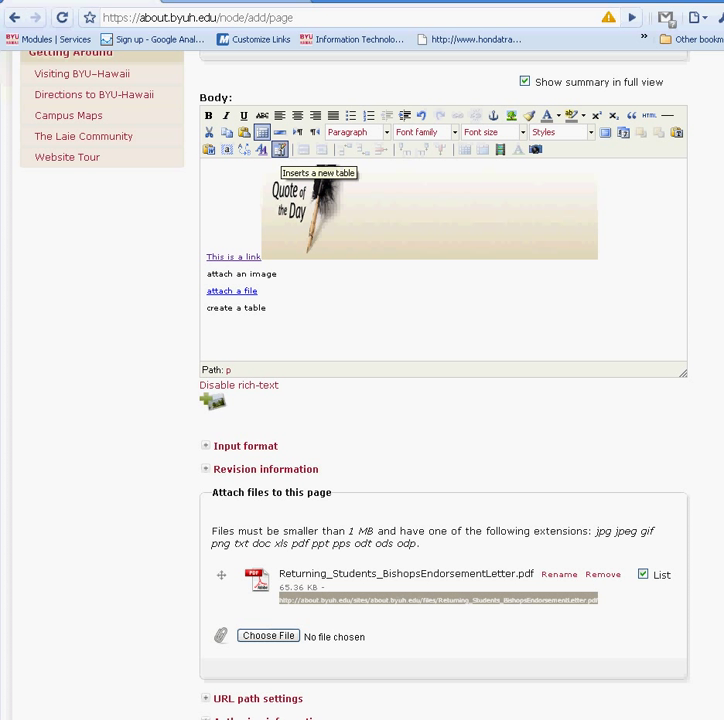
click(280, 150)
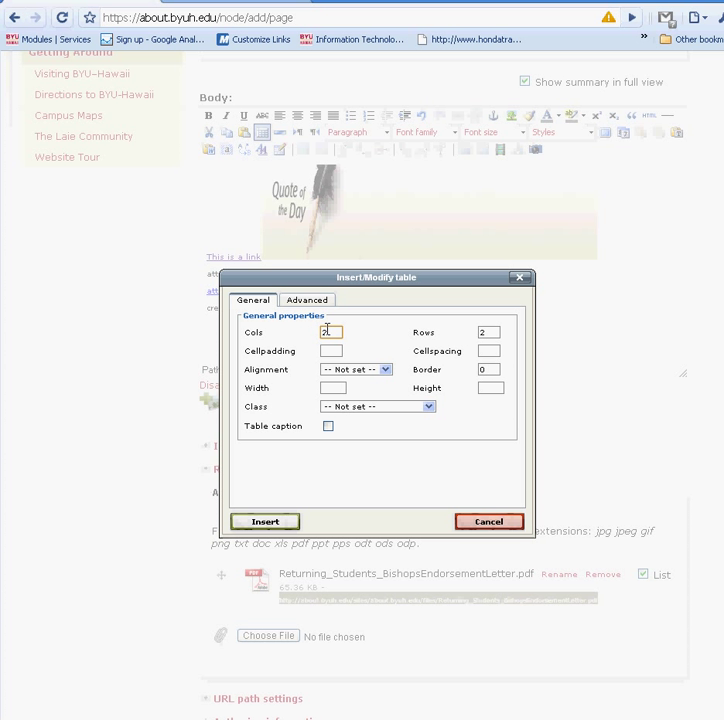
click(287, 519)
Step: Fill the two cells of the table's first row with "column 1" and "column 2"
click(212, 330)
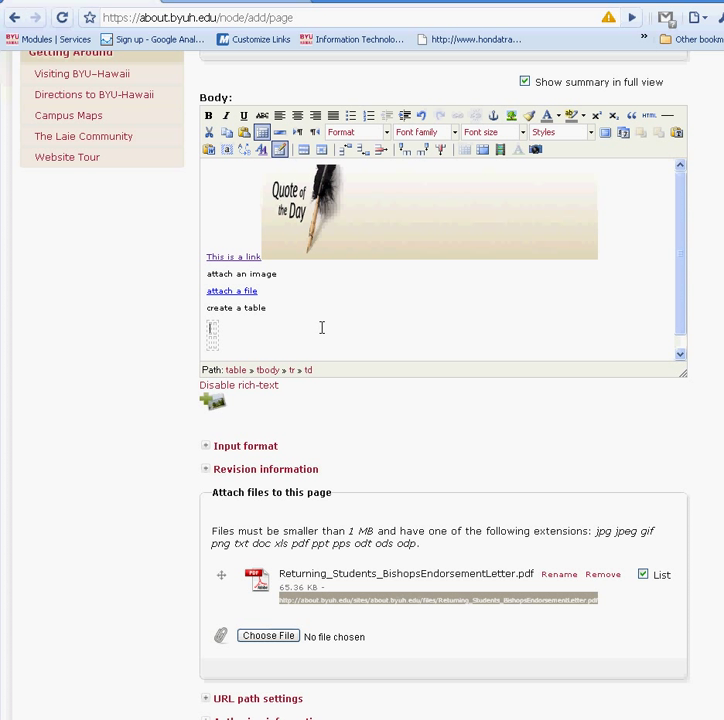
text(column 1)
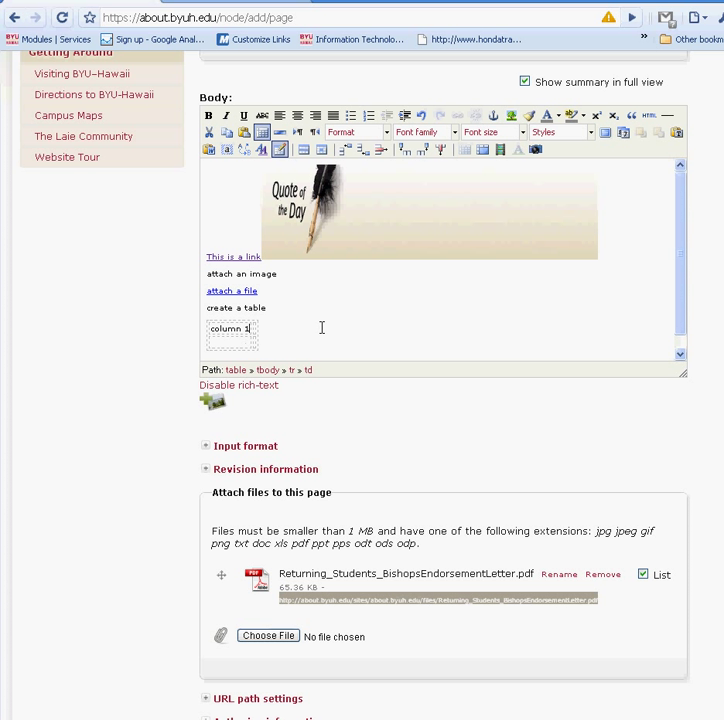
key(Tab)
text(column 2)
Step: Set the page's alternative URL path to testurl and save the page
scroll(355, 316, down, 1)
scroll(355, 316, down, 3)
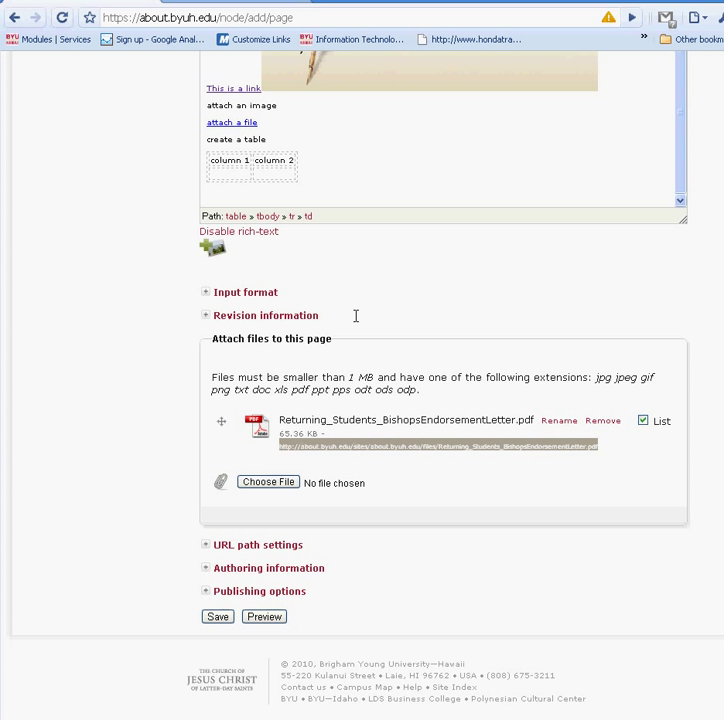
scroll(355, 316, up, 3)
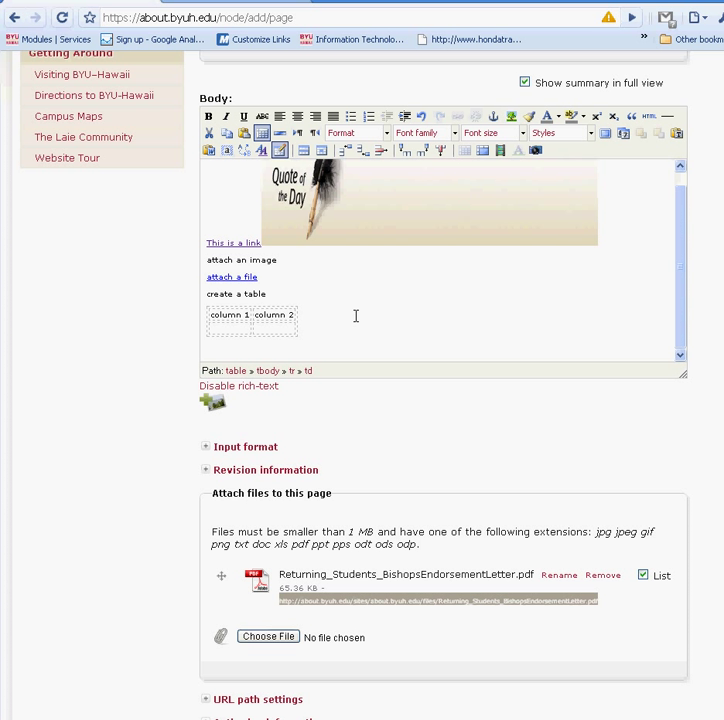
scroll(355, 316, down, 3)
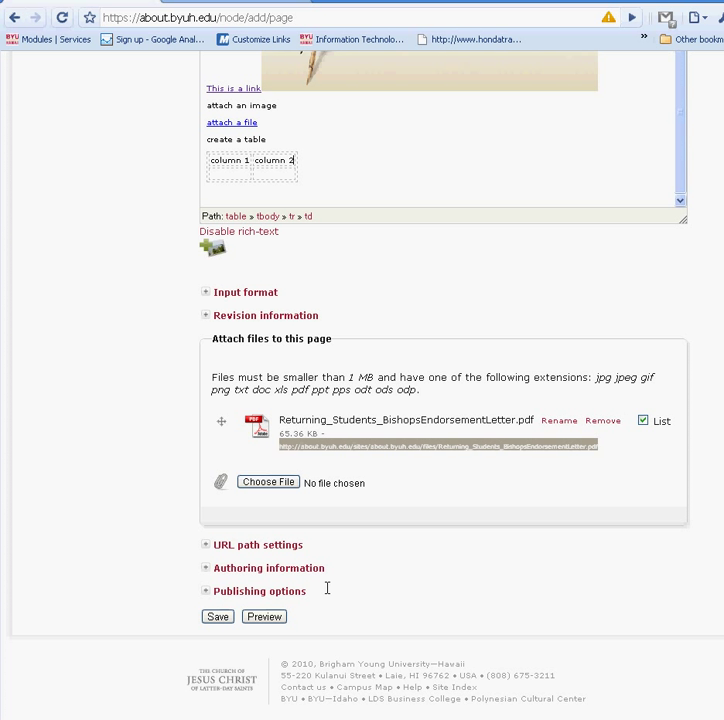
click(271, 545)
click(451, 587)
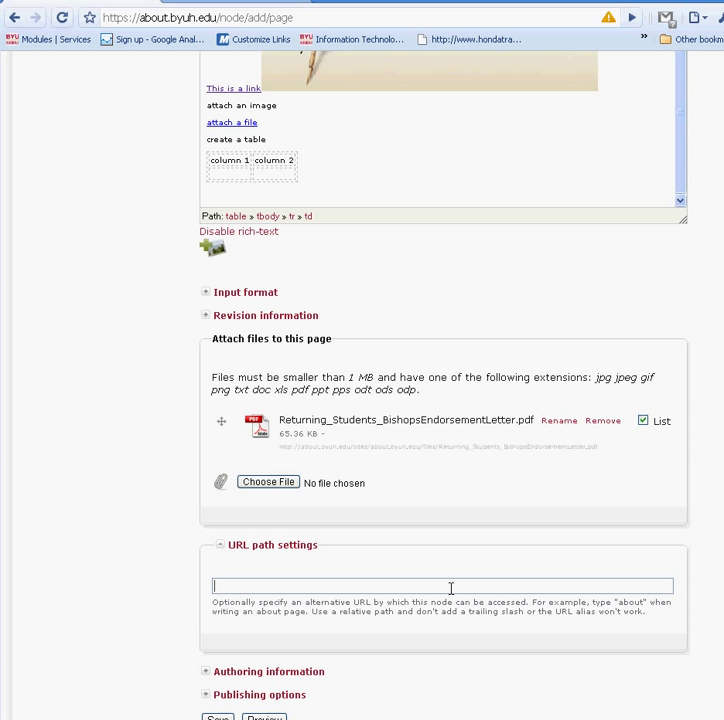
text(testurl)
drag(221, 17, 342, 17)
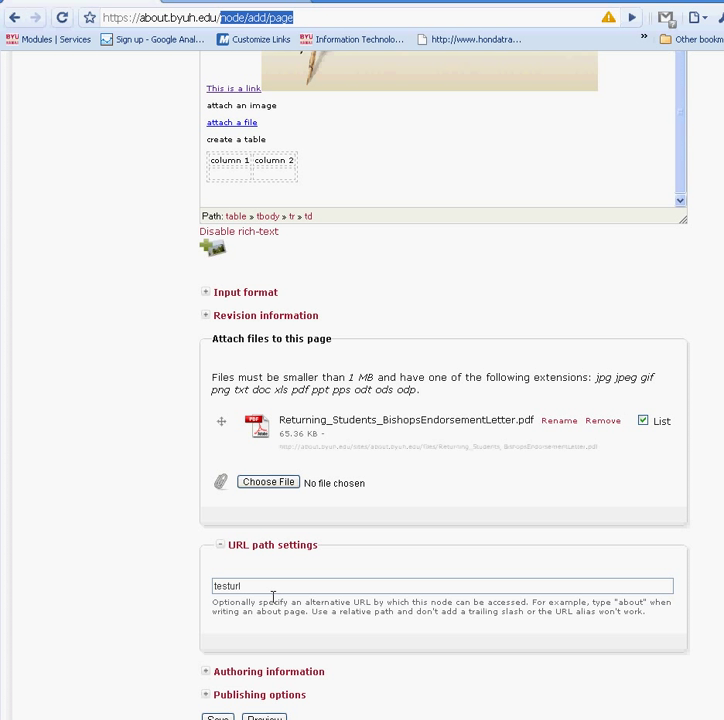
scroll(273, 597, down, 2)
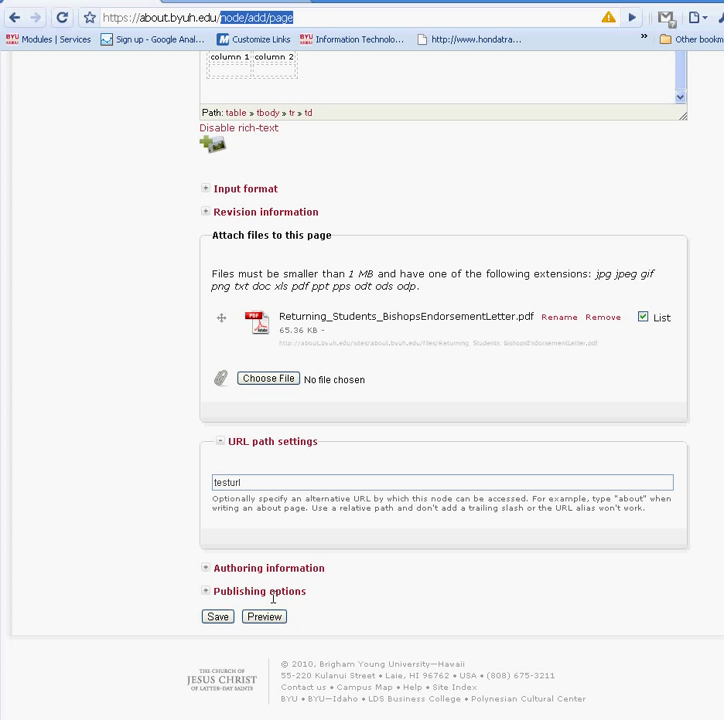
click(218, 617)
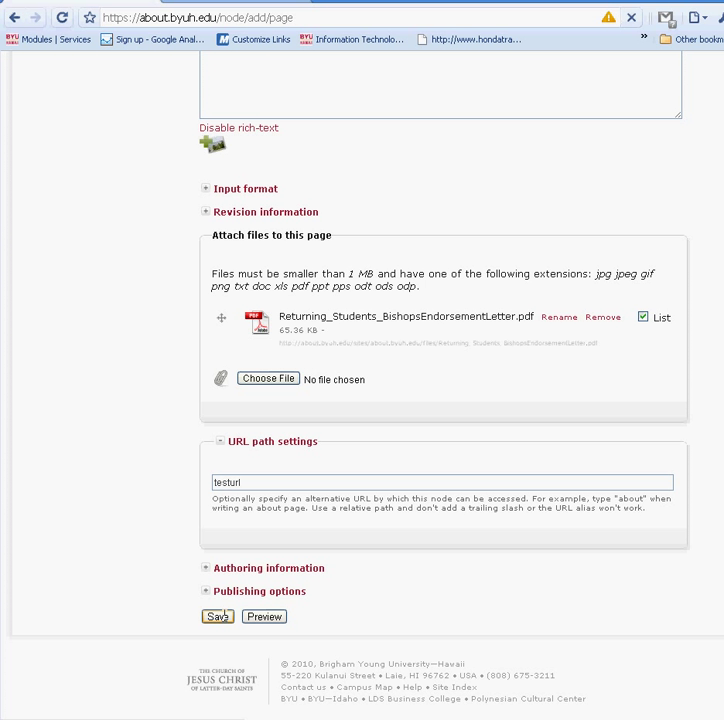